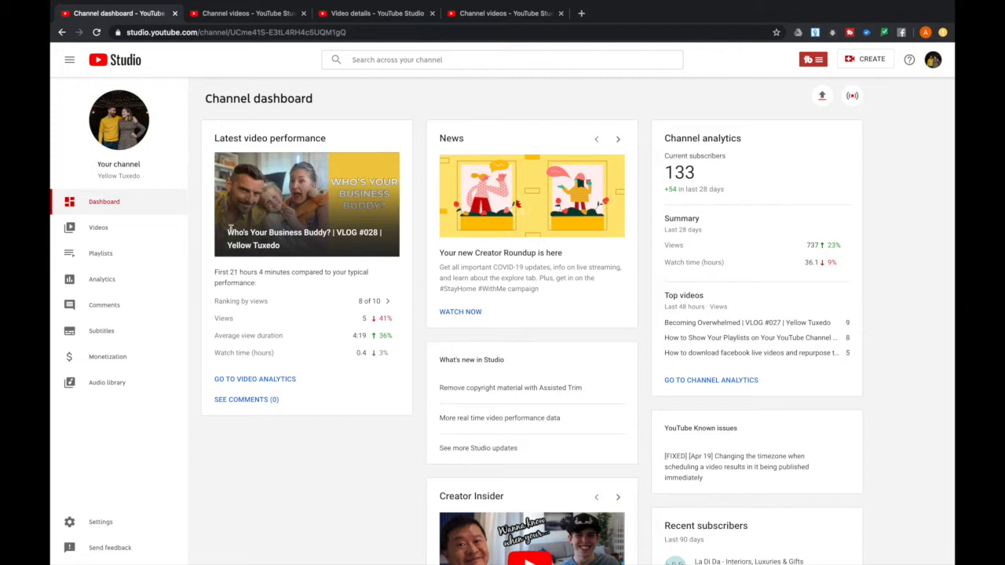
# Step: Create a public playlist titled "New Playlist" on the channel
pyautogui.click(100, 254)
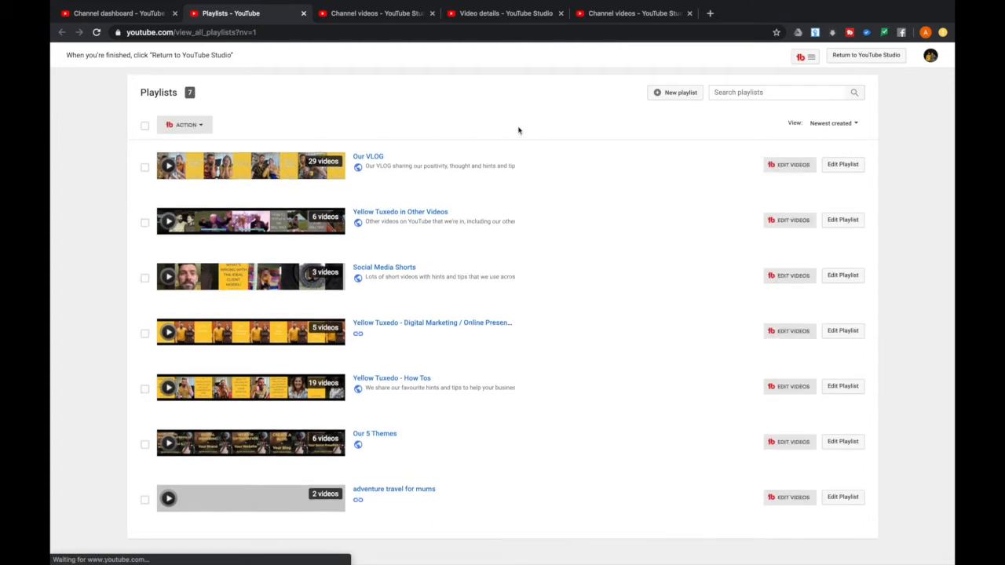
pyautogui.click(661, 96)
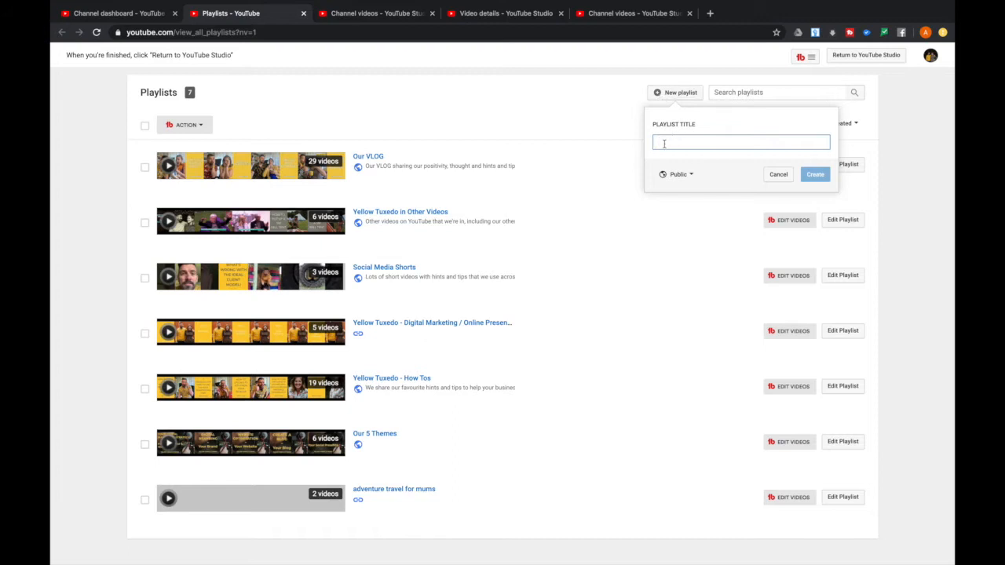
pyautogui.write('New Playlist')
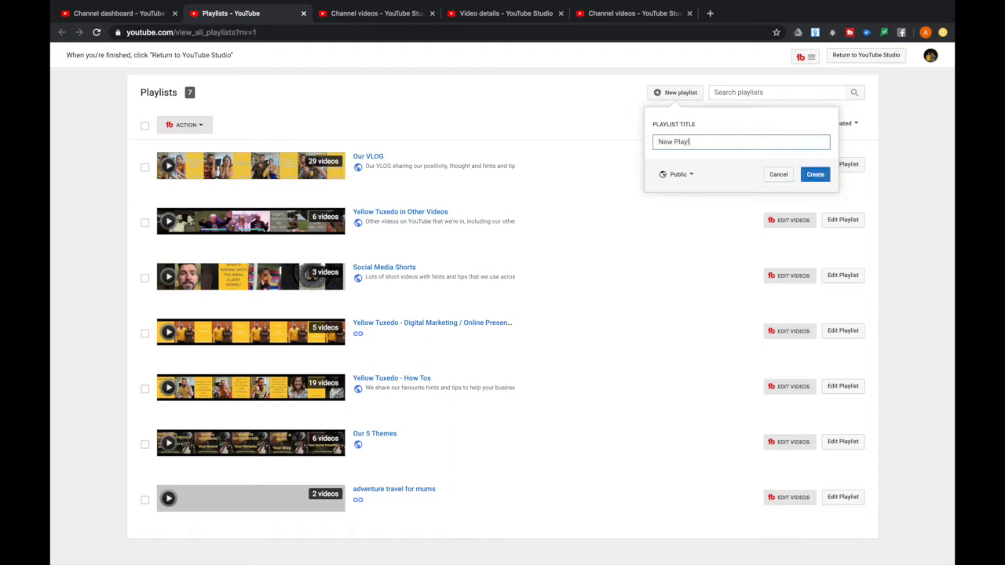
pyautogui.click(692, 175)
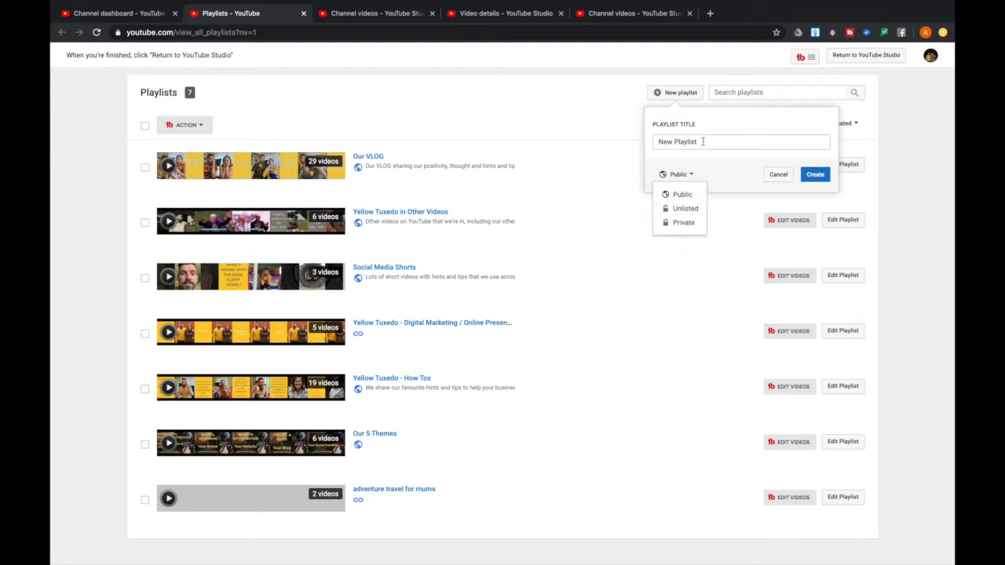
pyautogui.click(681, 196)
pyautogui.click(816, 175)
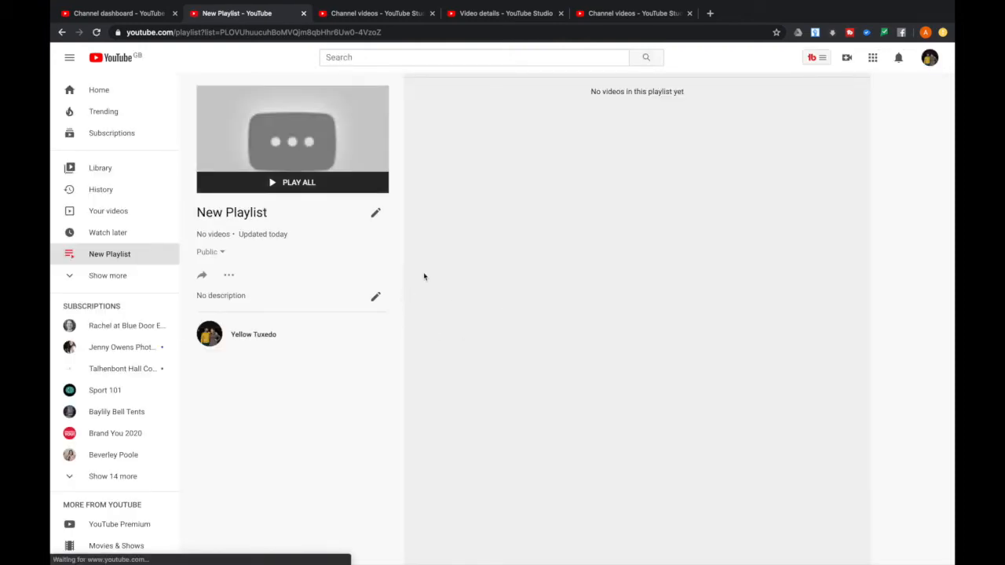
# Step: Enter "New Playlist for Youtube Videos." as the description of the new playlist
pyautogui.click(376, 299)
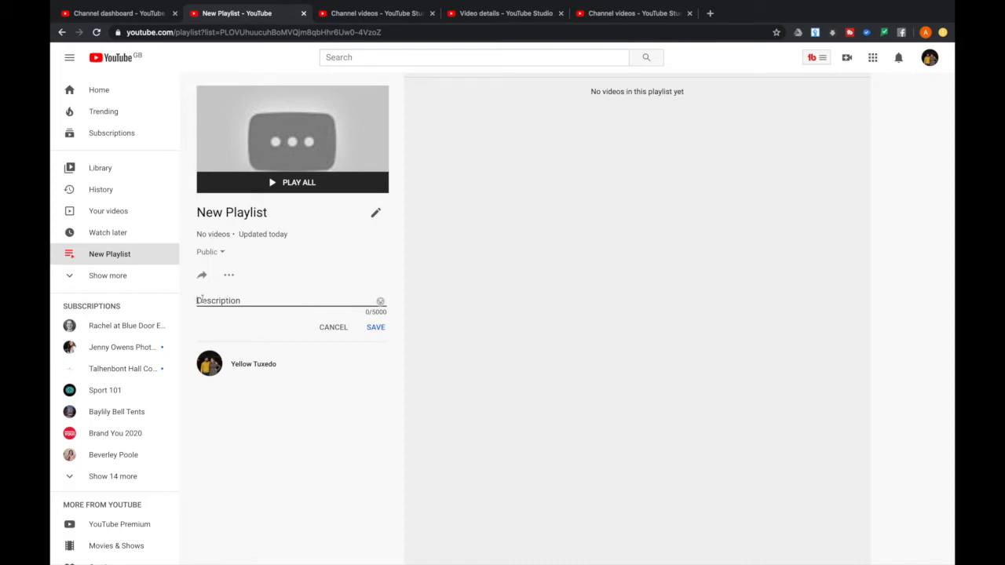
pyautogui.click(197, 300)
pyautogui.write('New Playlist for Youtube Videos.')
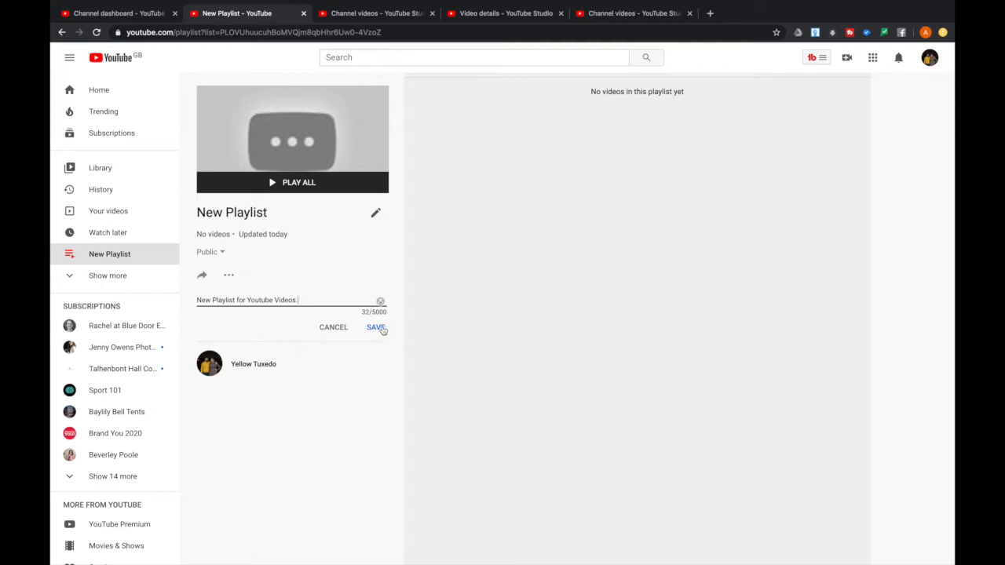
# Step: Look at the new playlist's title editing and sharing options without changing anything
pyautogui.click(376, 213)
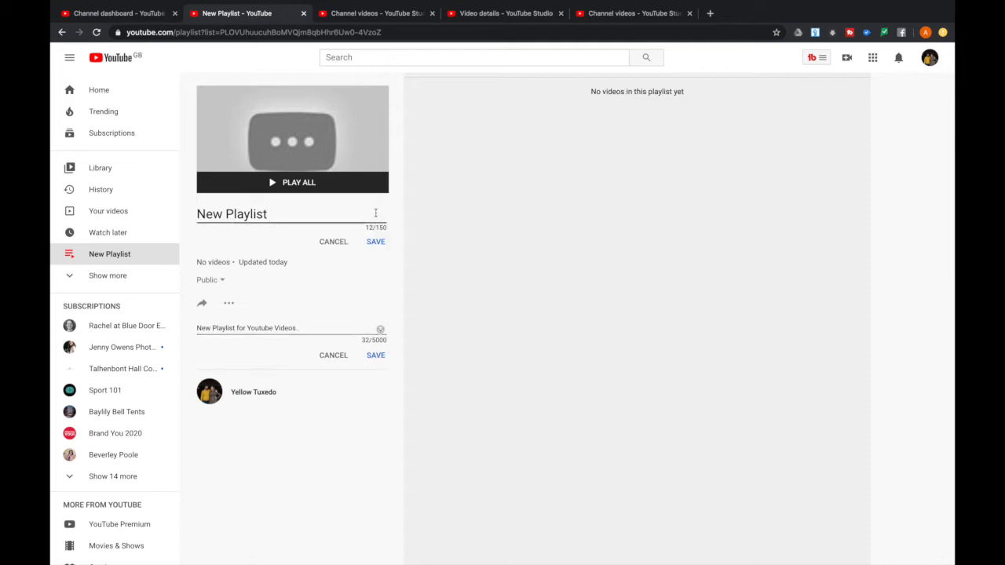
pyautogui.click(333, 241)
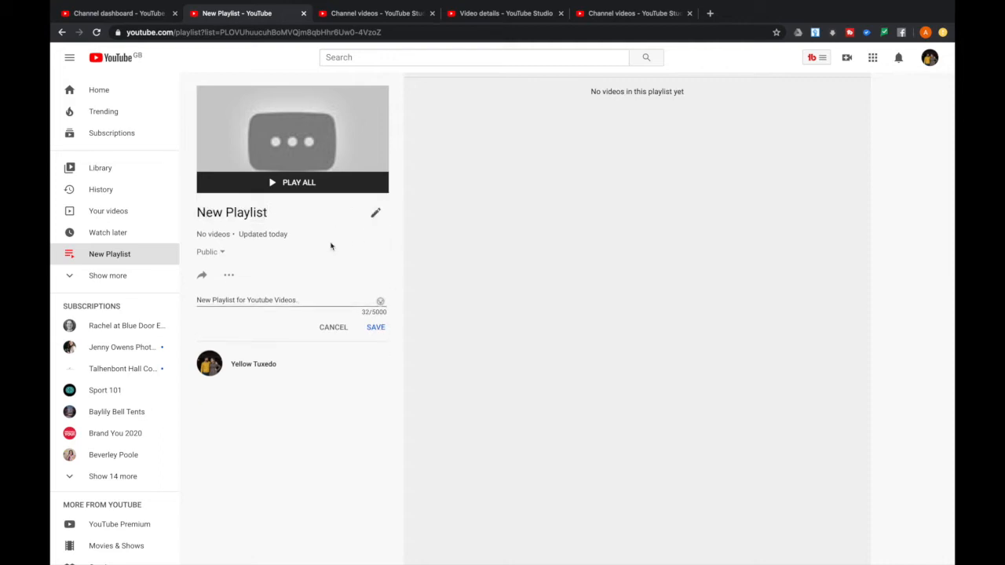
pyautogui.click(203, 279)
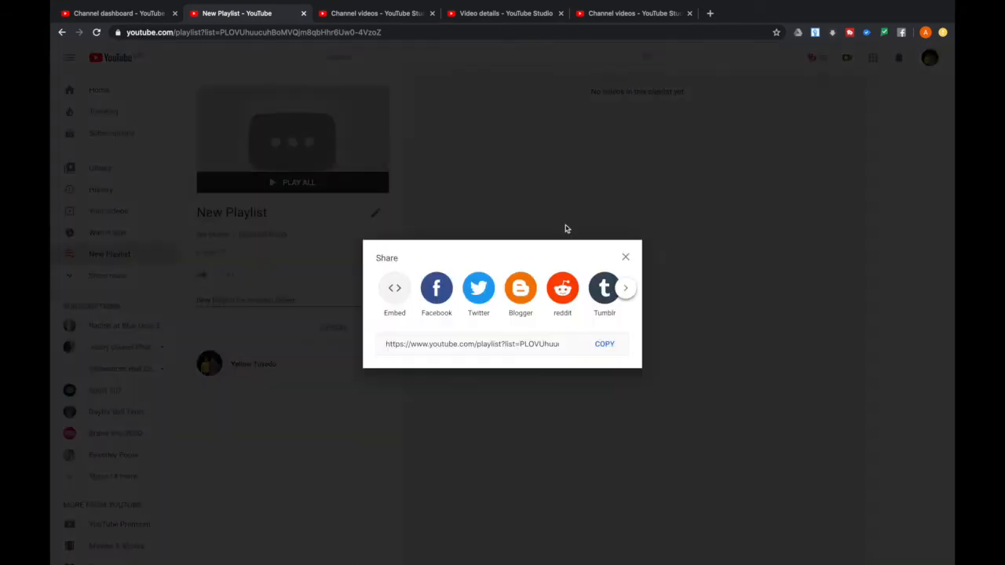
pyautogui.click(626, 259)
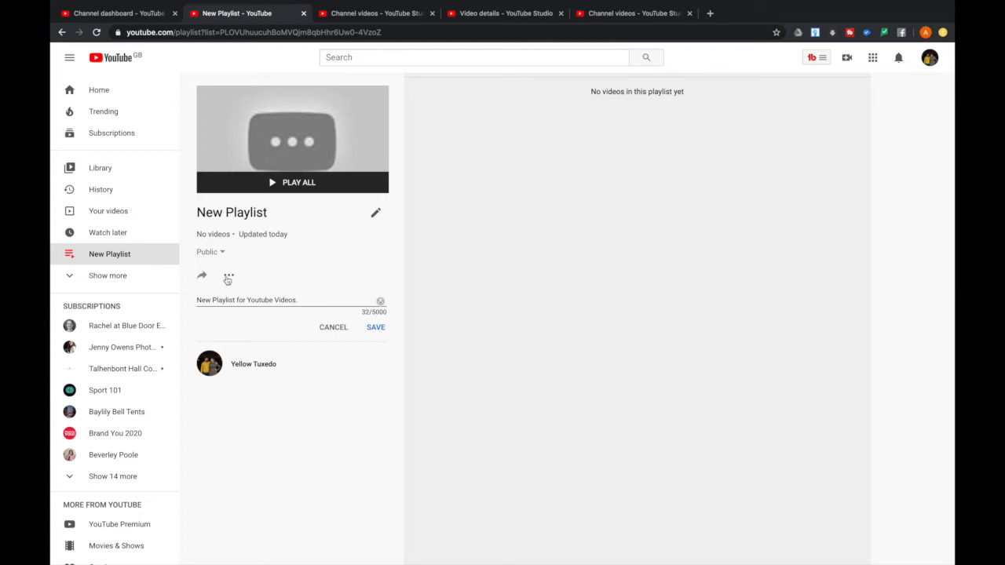
# Step: In the playlist's advanced settings, review the ordering options and enable adding new videos to the top of the playlist
pyautogui.click(228, 279)
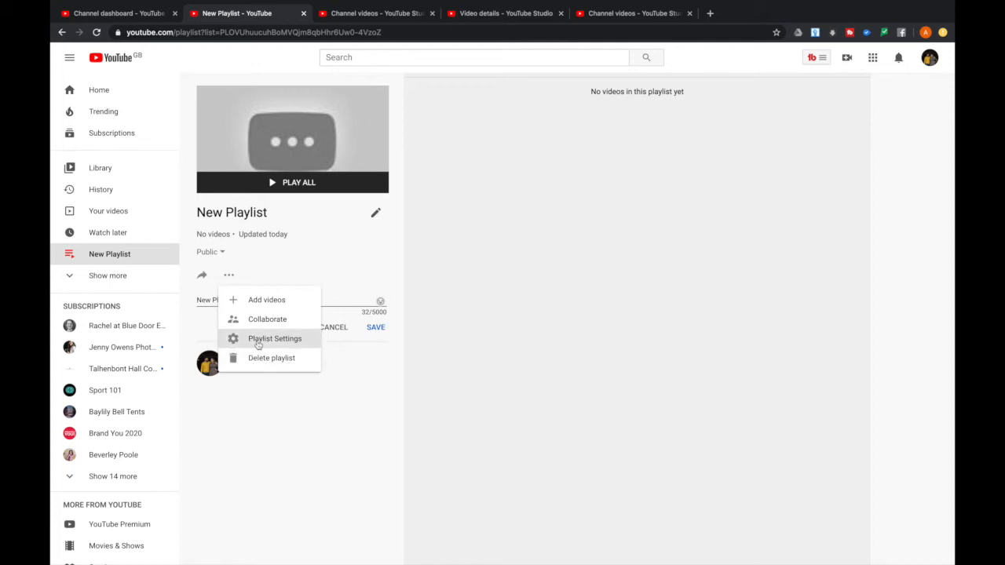
pyautogui.click(257, 344)
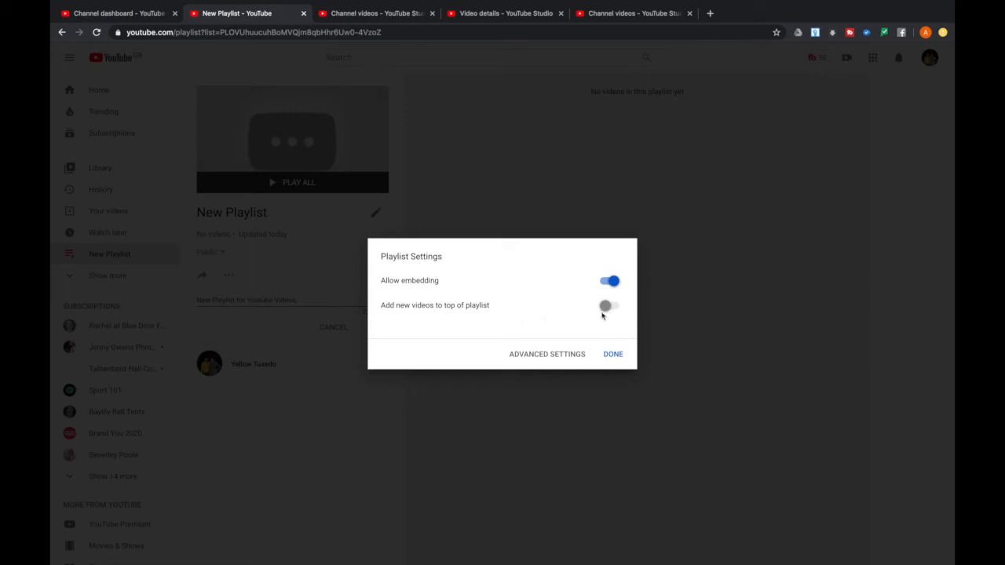
pyautogui.click(532, 358)
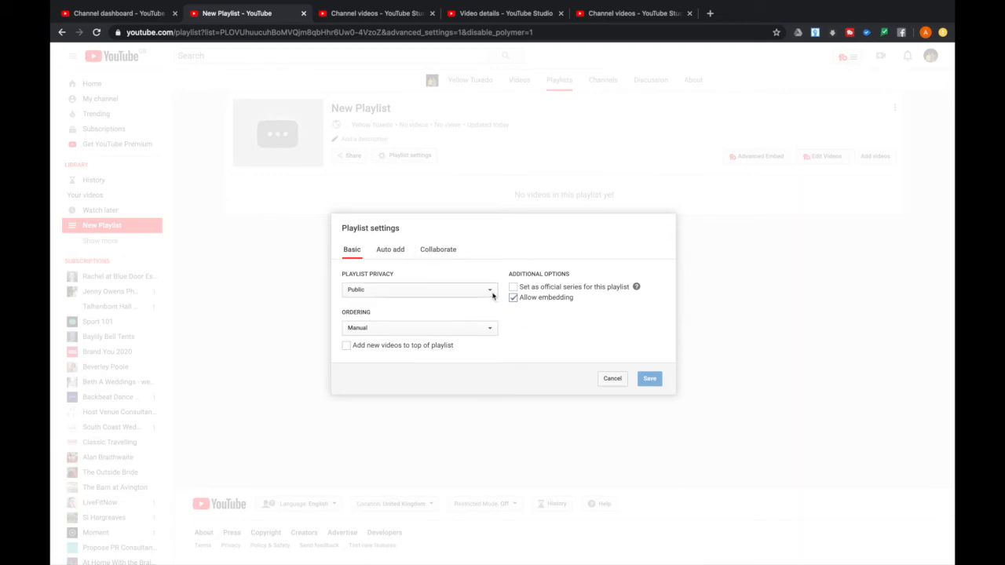
pyautogui.click(491, 329)
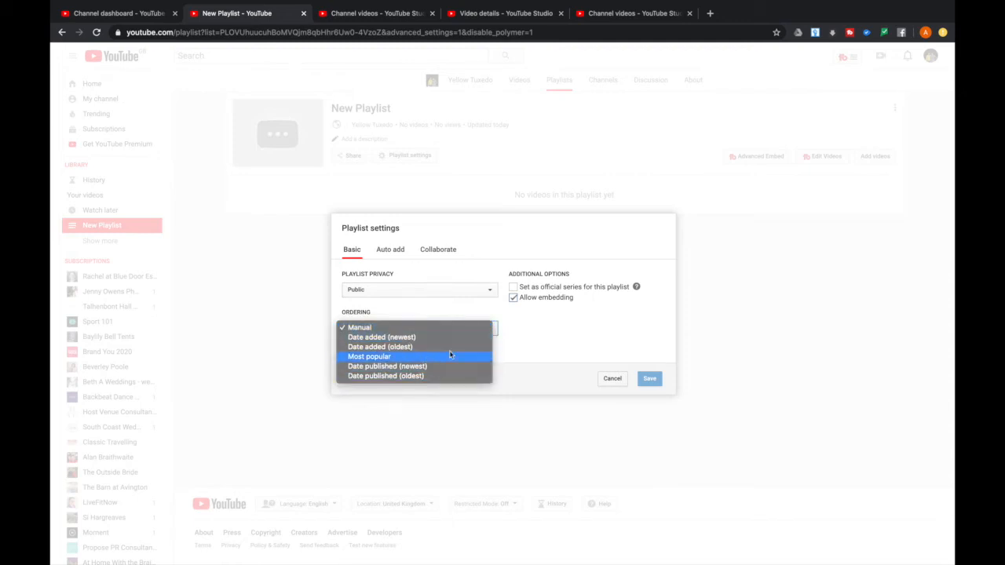
pyautogui.click(521, 357)
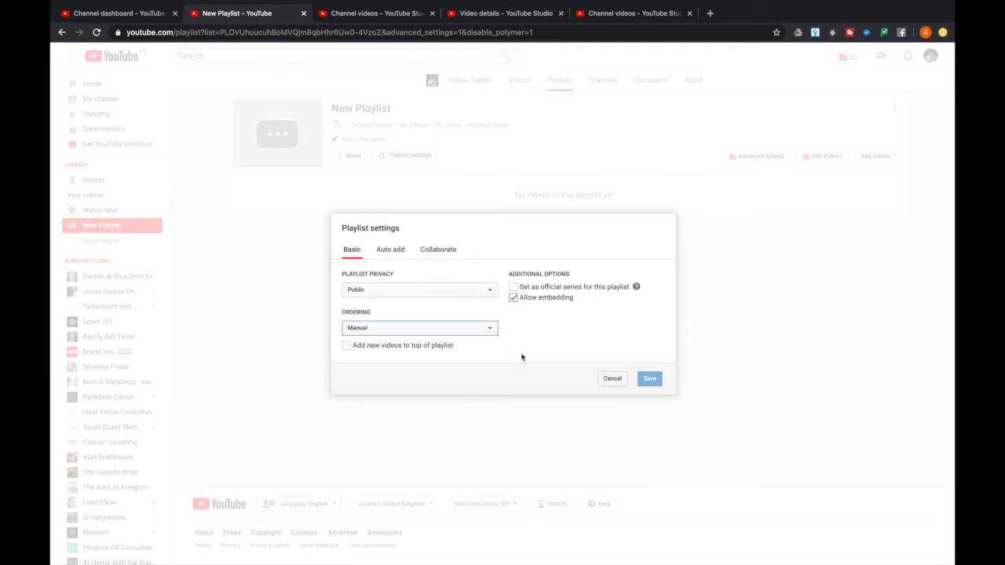
pyautogui.click(346, 346)
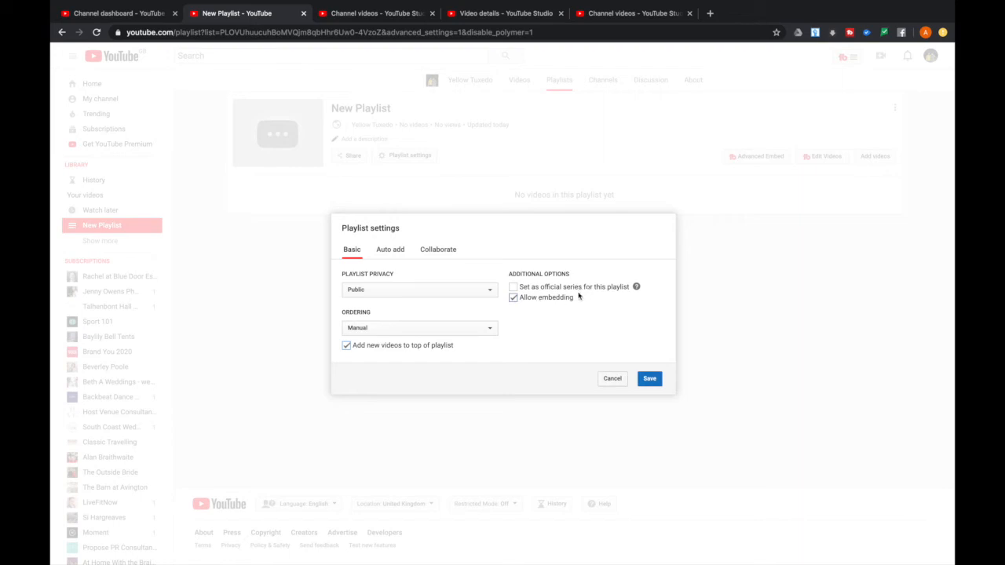
# Step: Define an auto-add rule for videos whose title contains "Playlist", view the collaboration option, and save the playlist settings
pyautogui.click(393, 249)
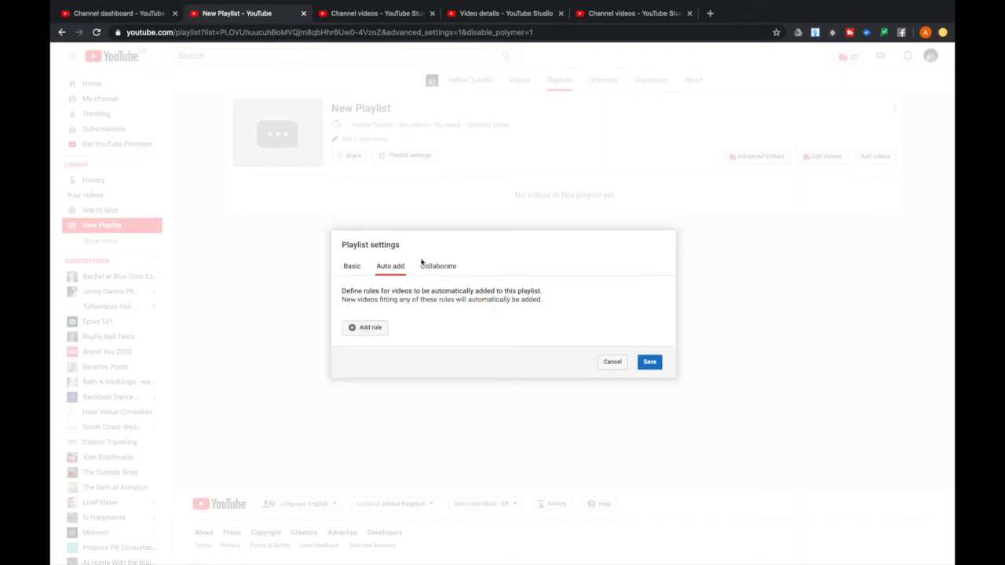
pyautogui.click(367, 330)
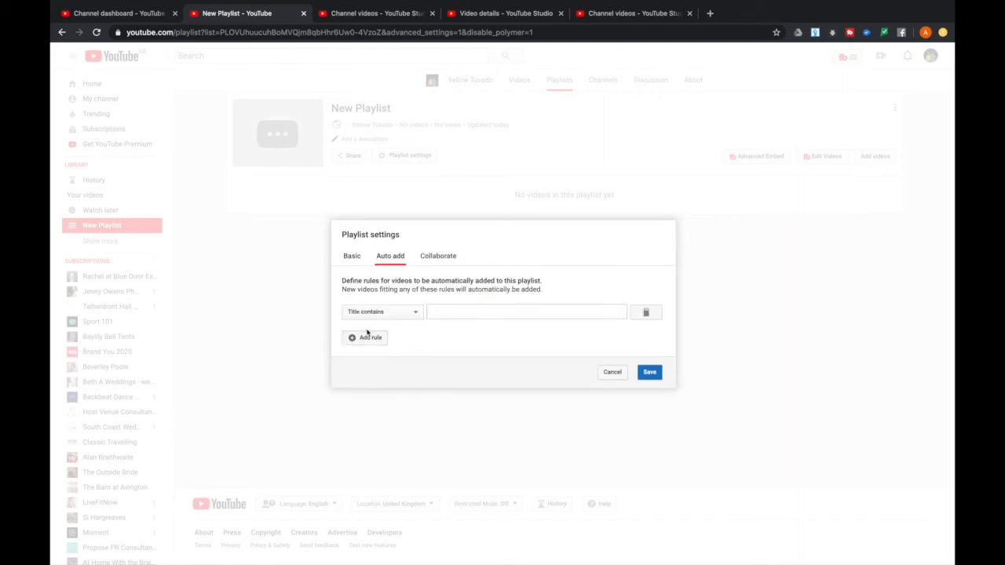
pyautogui.click(448, 312)
pyautogui.write('Playlist')
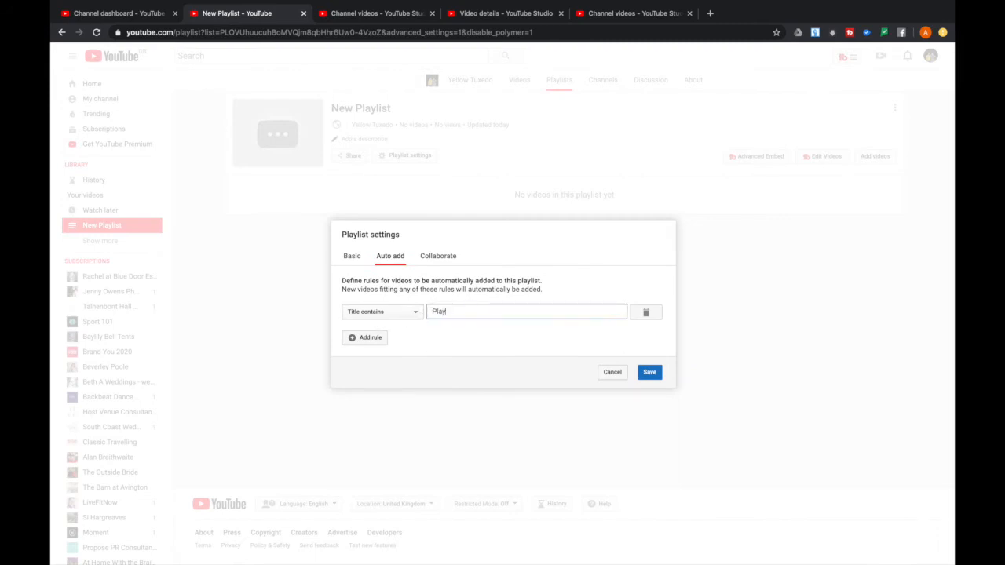
pyautogui.click(373, 340)
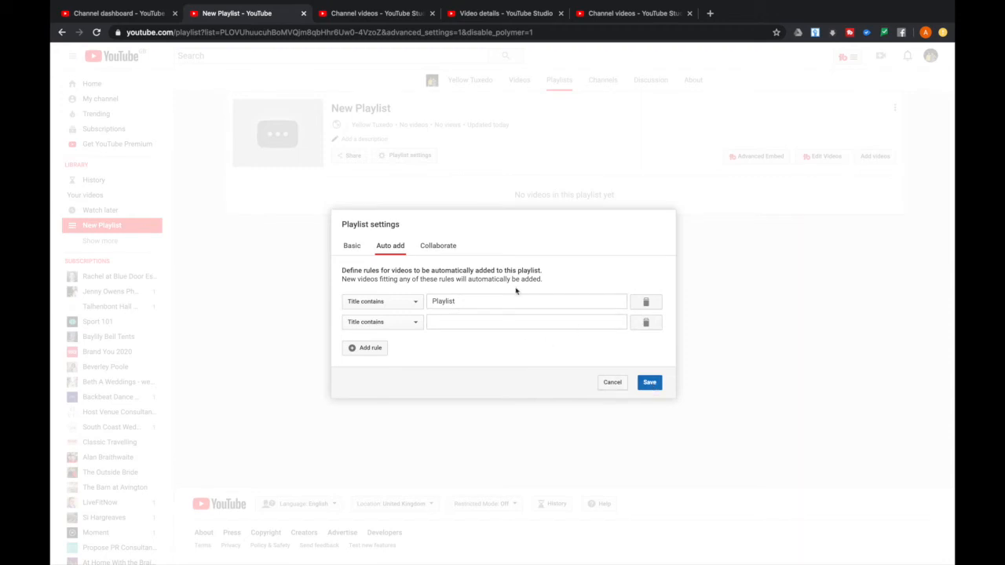
pyautogui.click(440, 248)
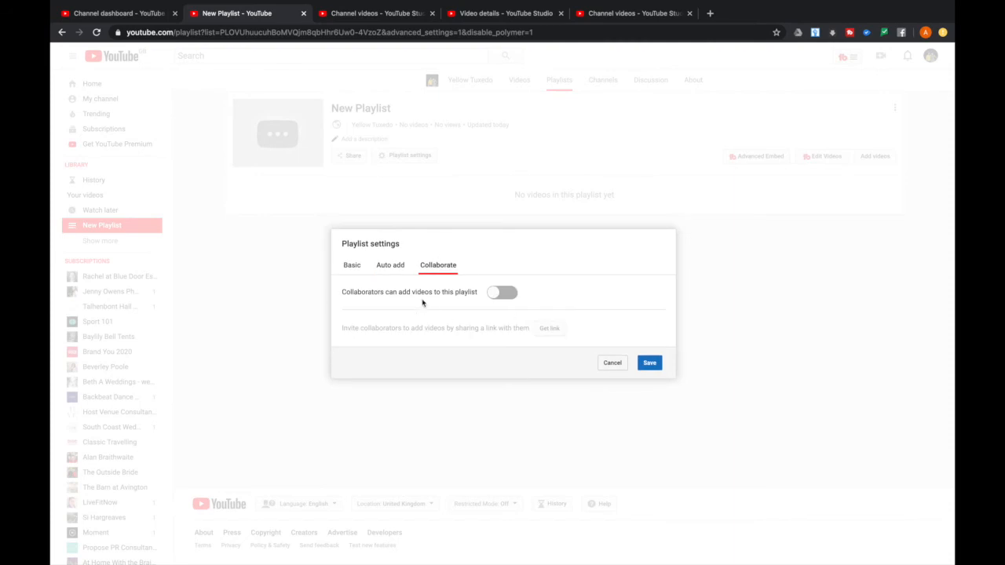
pyautogui.click(391, 266)
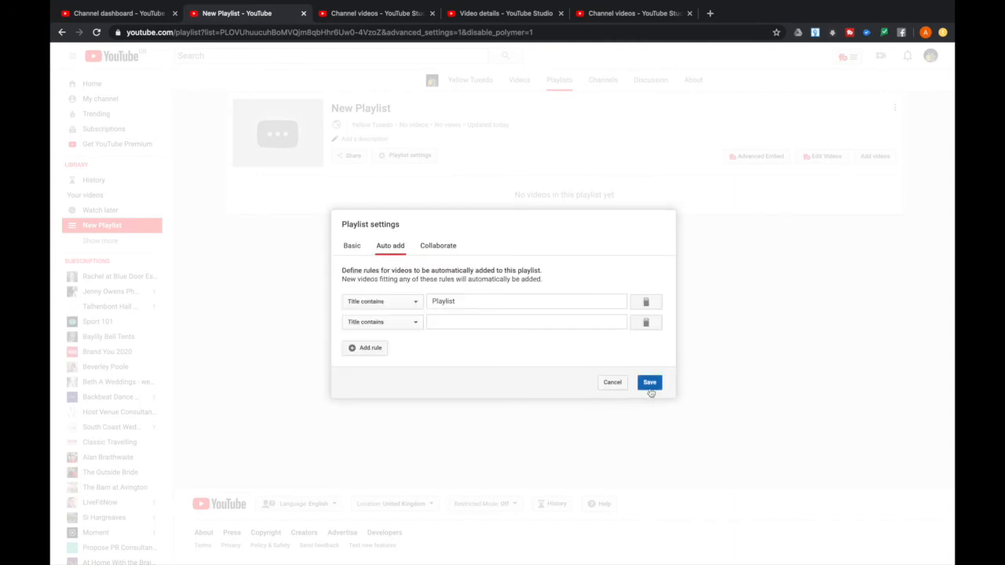
pyautogui.click(651, 386)
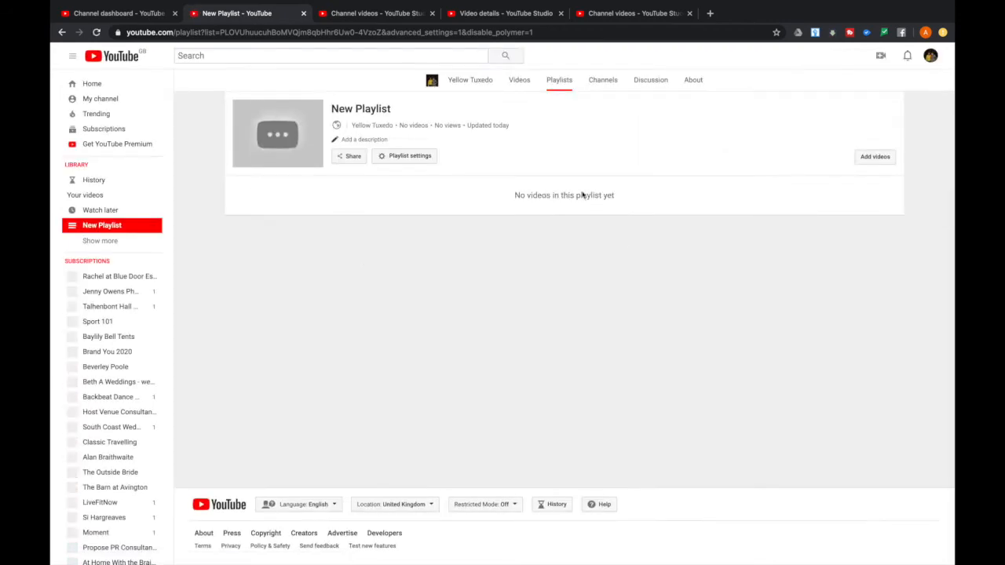
pyautogui.click(337, 142)
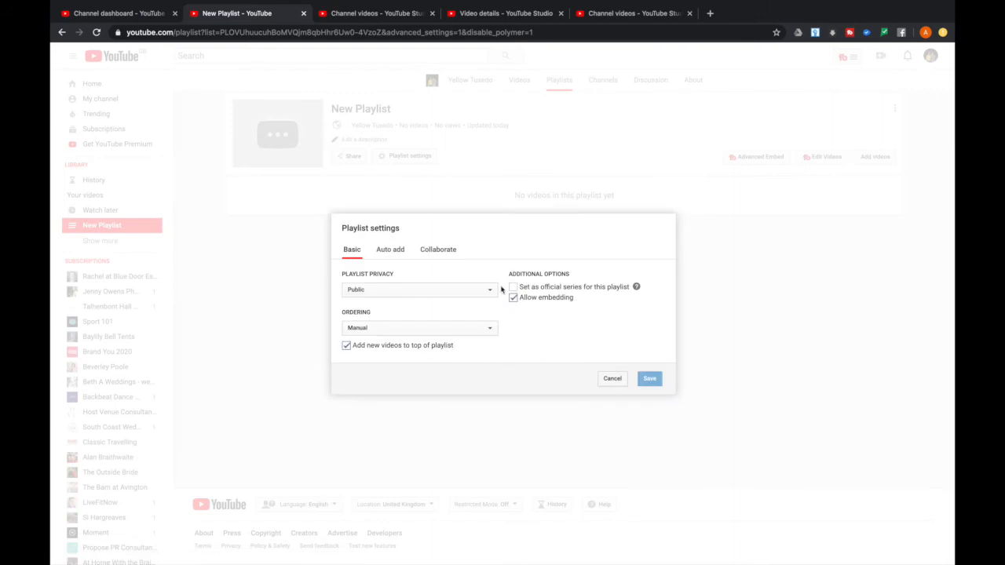
pyautogui.click(612, 379)
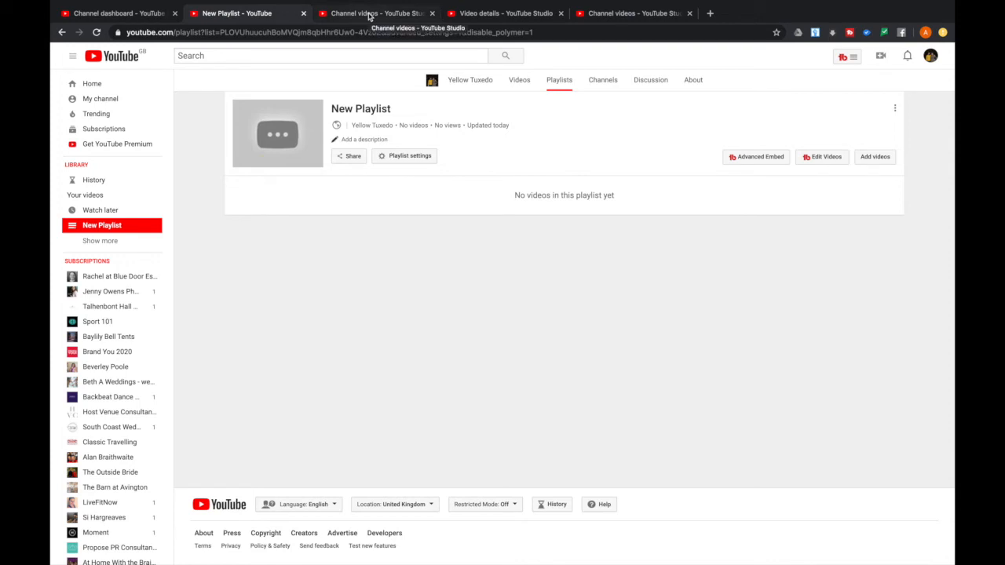
# Step: Select the VLOG video on the 2020 goal, VLOG #028 and the playlist how-to among the channel videos, and view their playlist choices
pyautogui.click(369, 14)
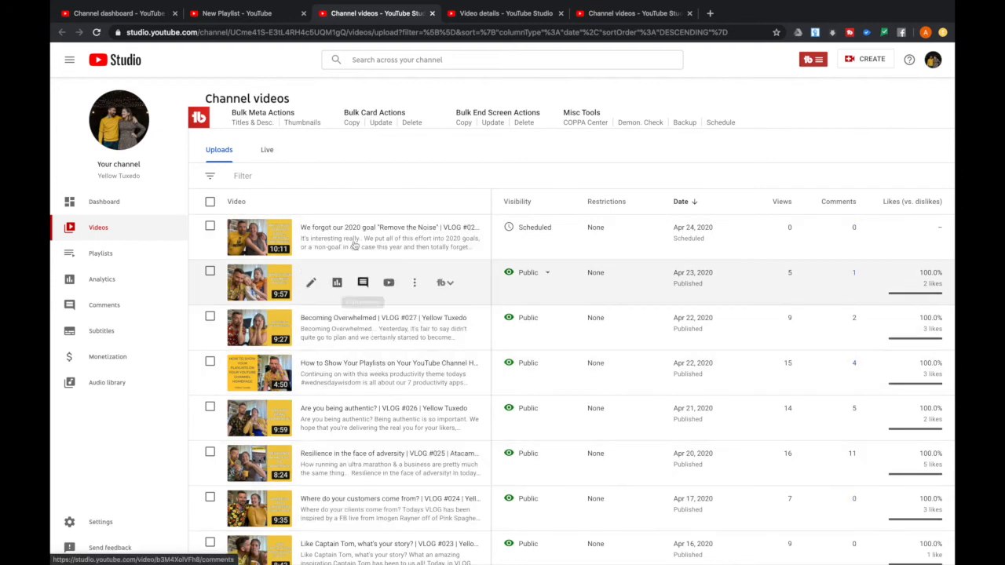
pyautogui.click(210, 227)
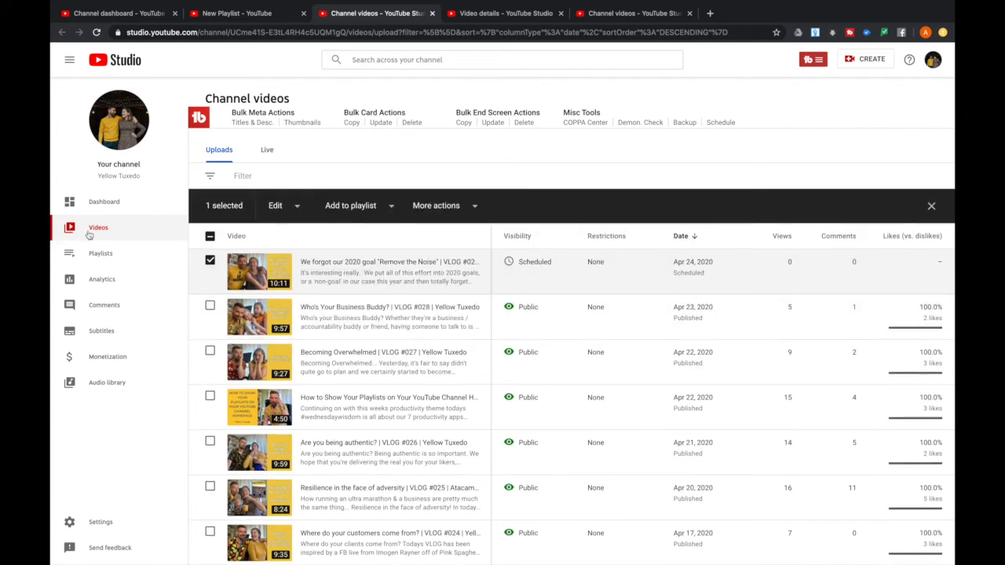
pyautogui.click(211, 307)
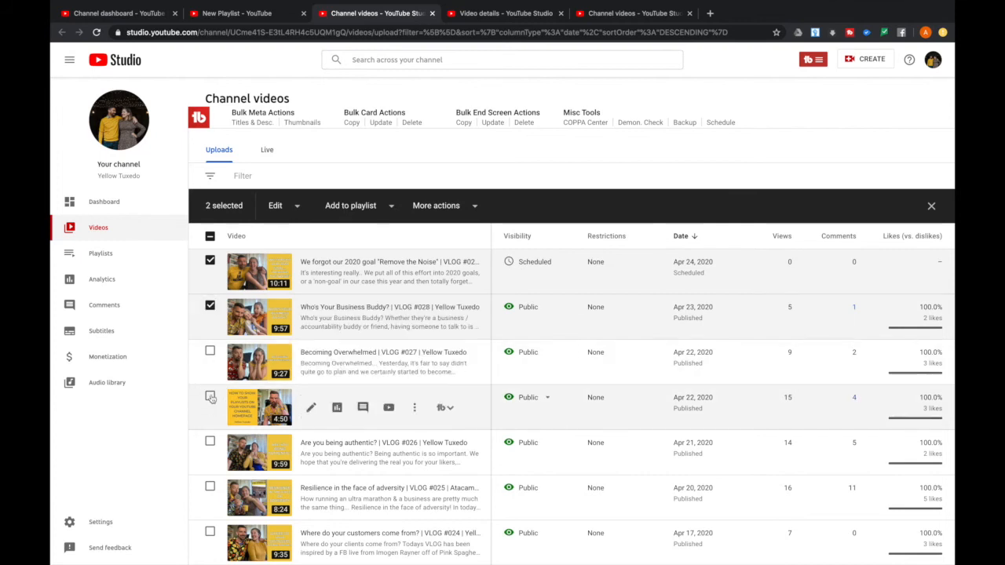
pyautogui.click(211, 396)
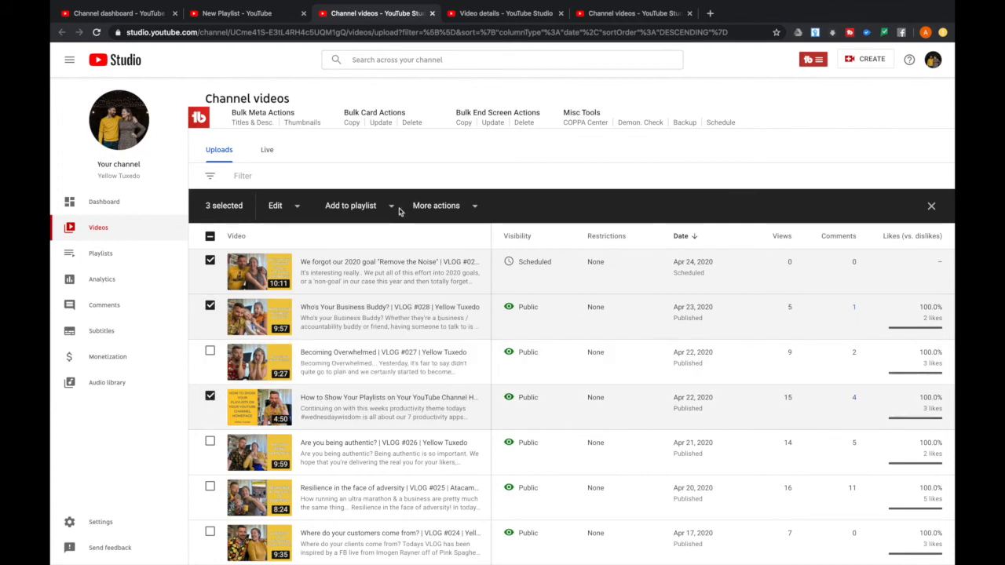
pyautogui.click(393, 206)
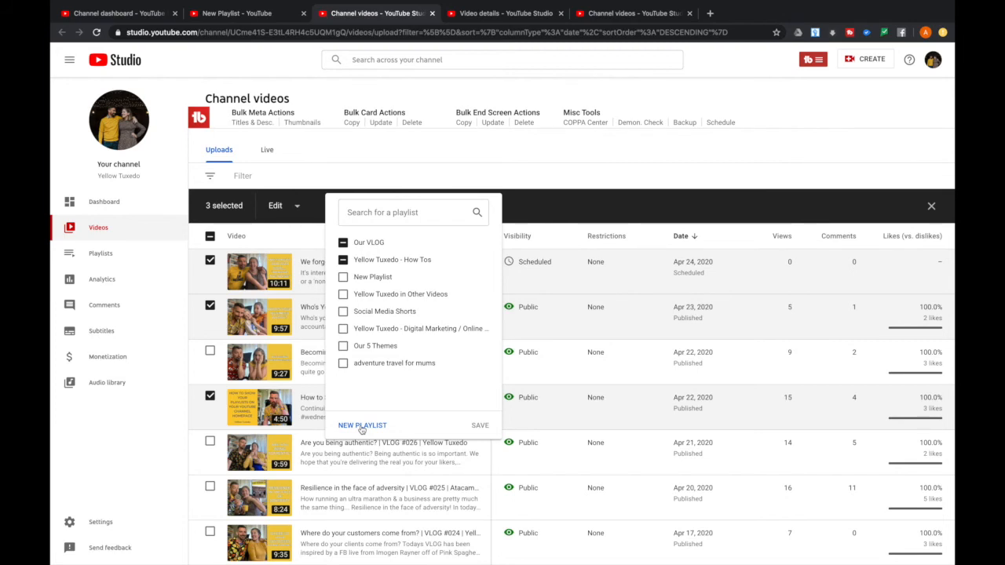
pyautogui.click(427, 152)
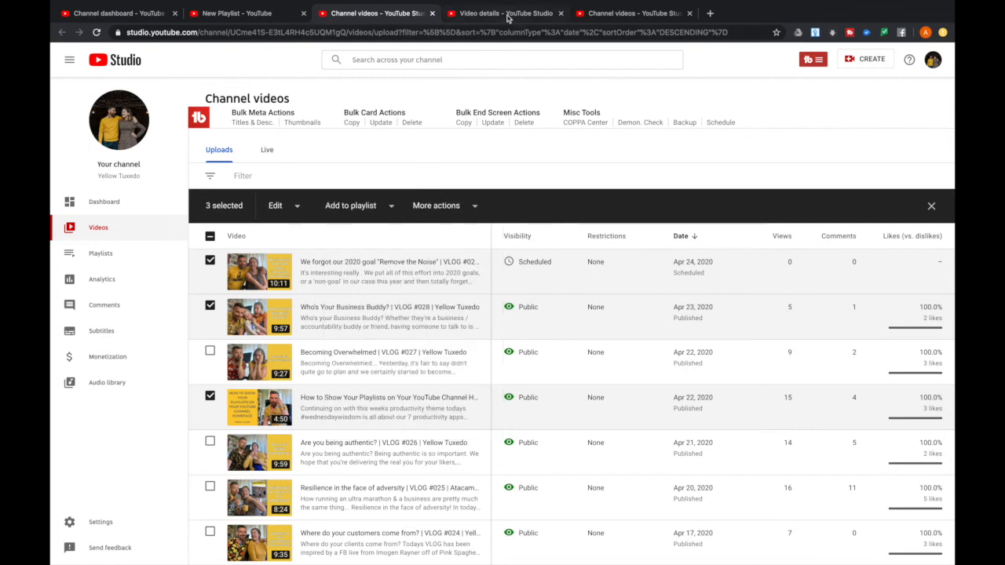
# Step: Look through the playlist how-to video's details and view its playlist choices, closing the list without changing the selection
pyautogui.click(509, 14)
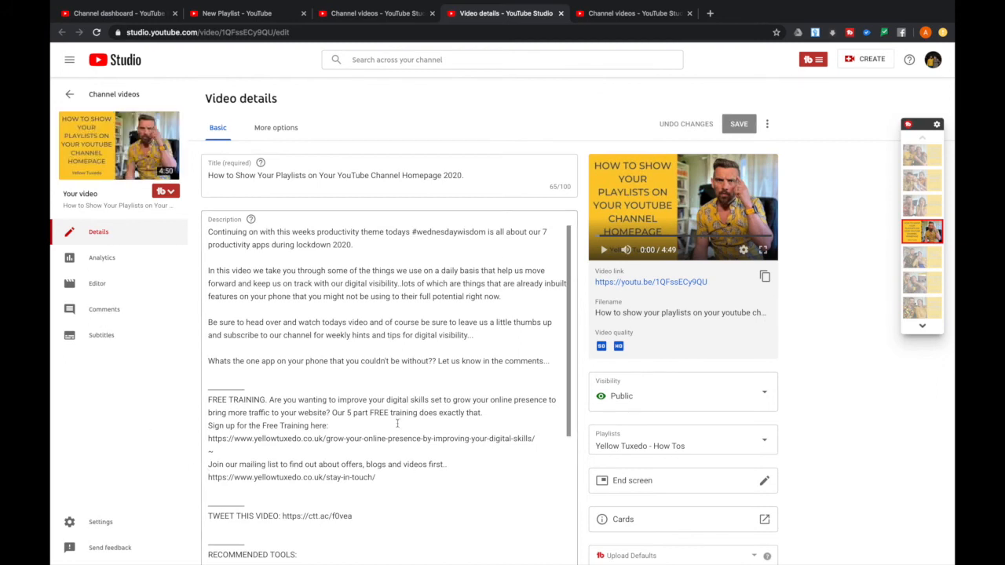
pyautogui.scroll(-4, 394, 436)
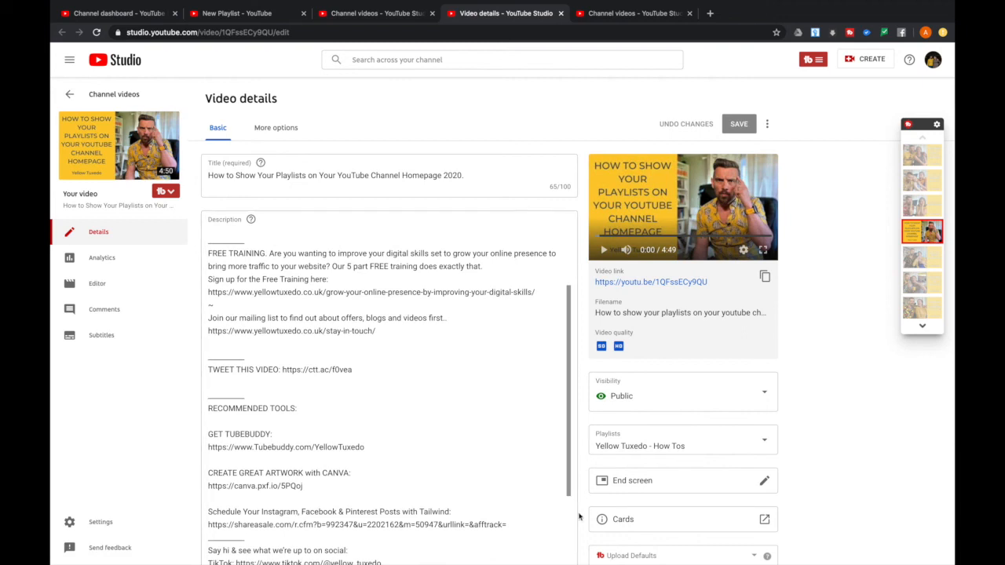
pyautogui.scroll(-10, 584, 515)
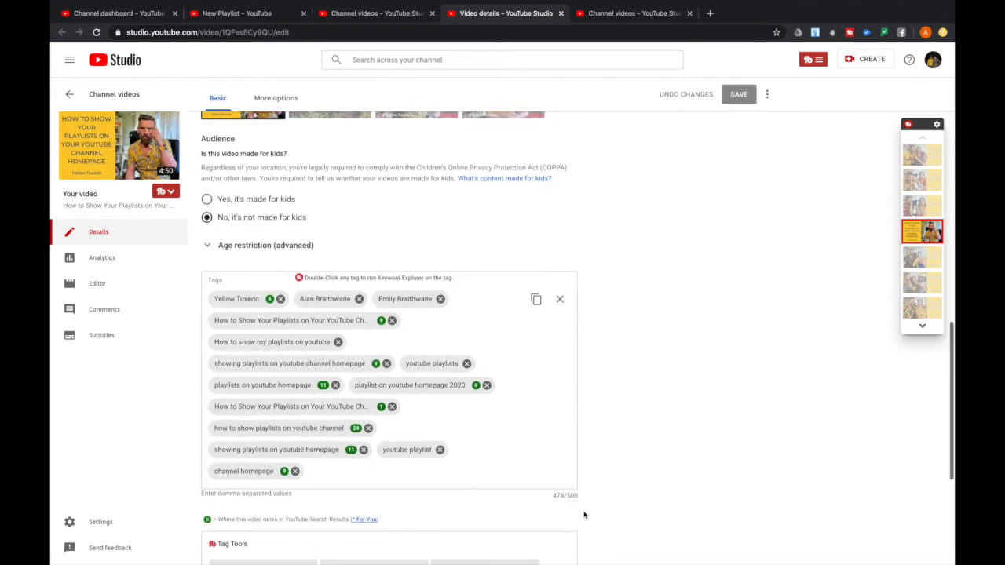
pyautogui.scroll(5, 589, 471)
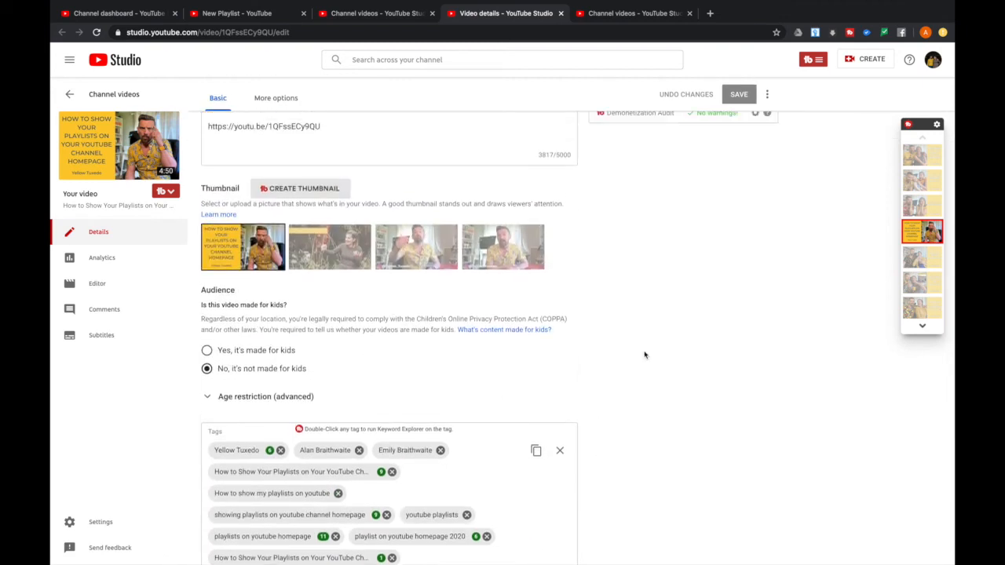
pyautogui.scroll(10, 645, 355)
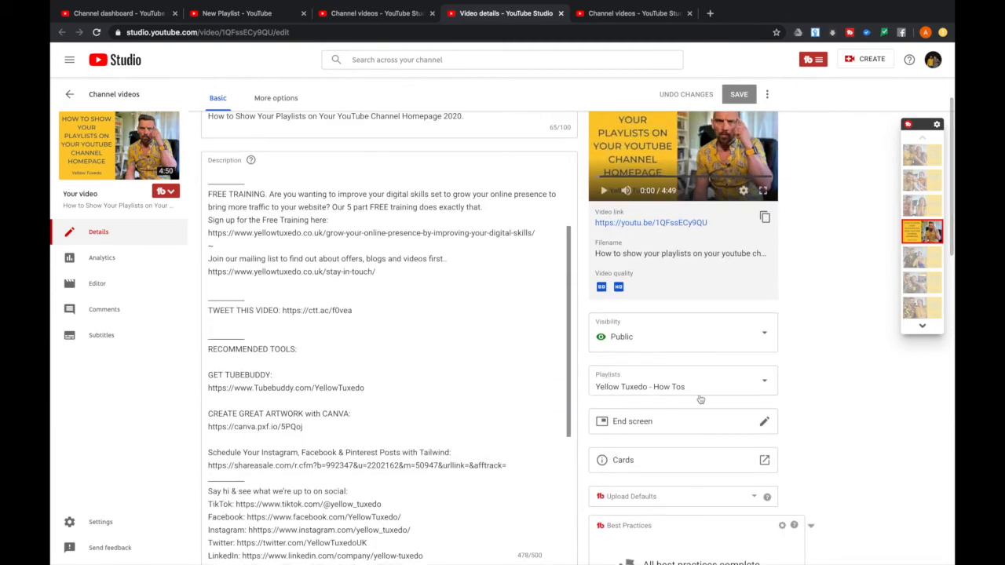
pyautogui.click(766, 386)
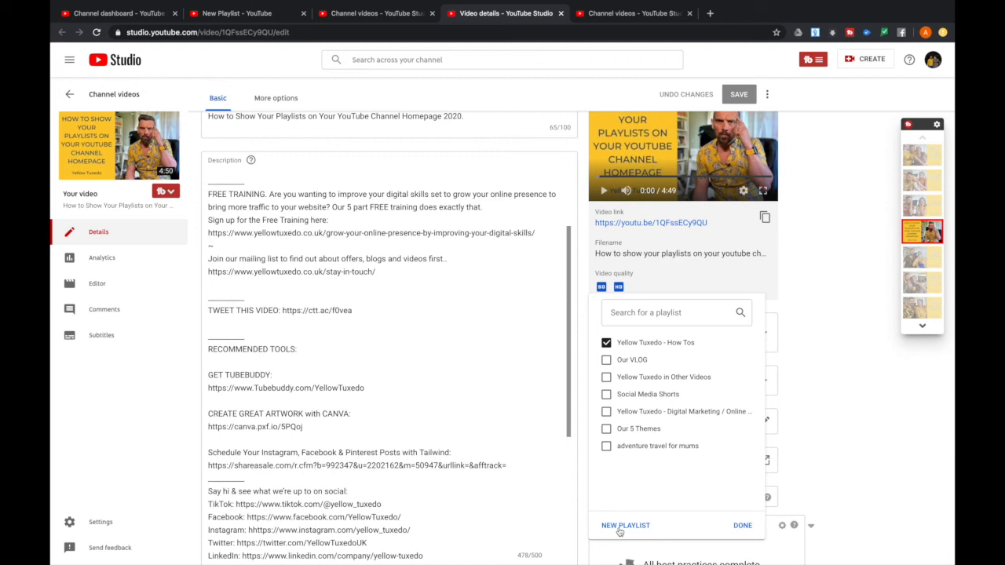
pyautogui.click(745, 527)
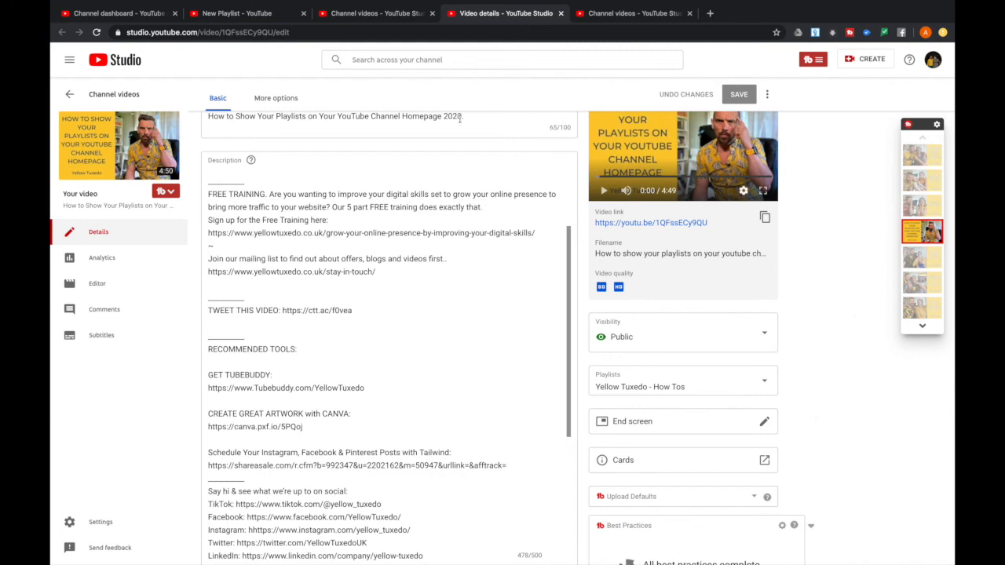
# Step: From the draft upload's details, create a public playlist titled with the two hosts' first names followed by "are Amazing"
pyautogui.click(618, 16)
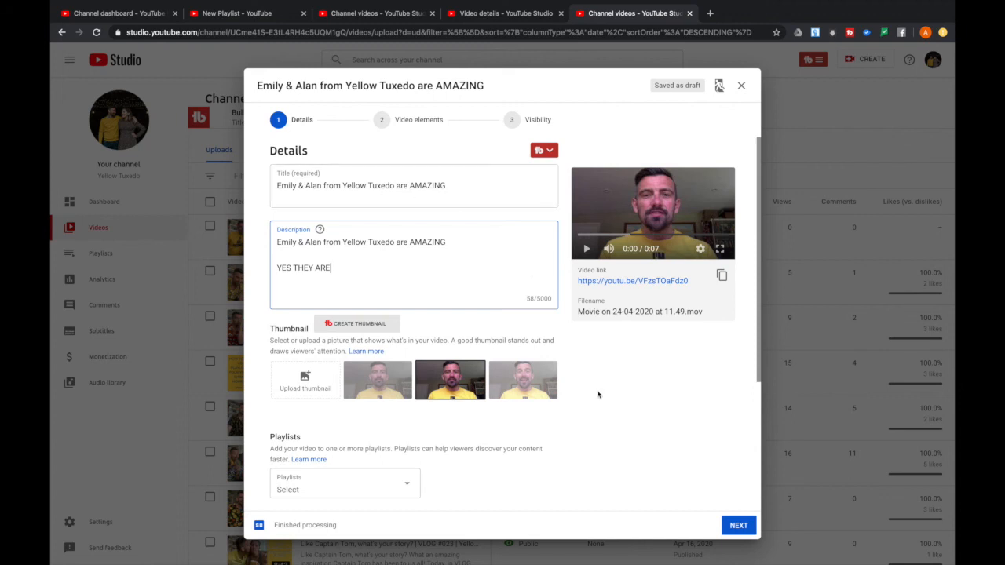
pyautogui.scroll(-2, 600, 395)
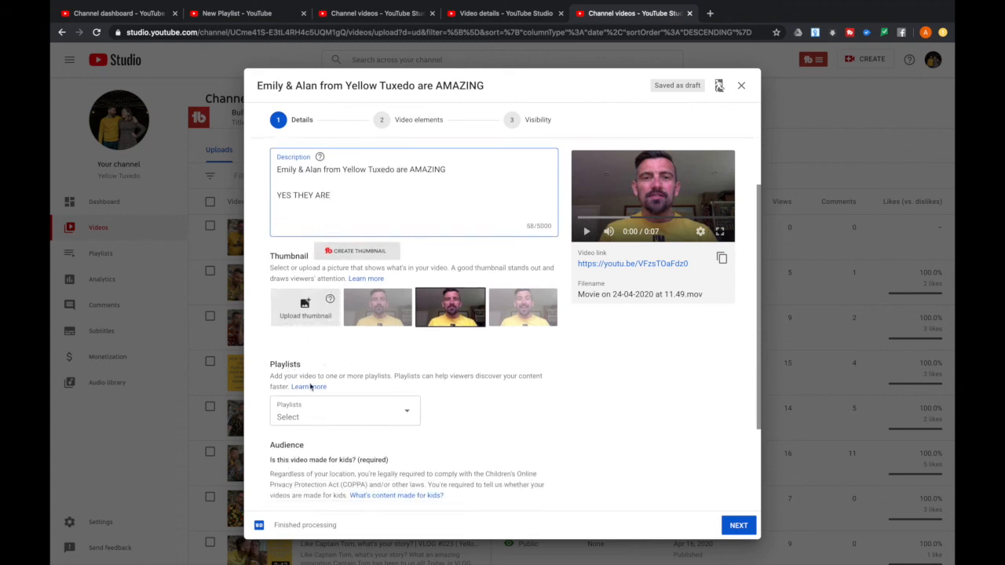
pyautogui.click(408, 417)
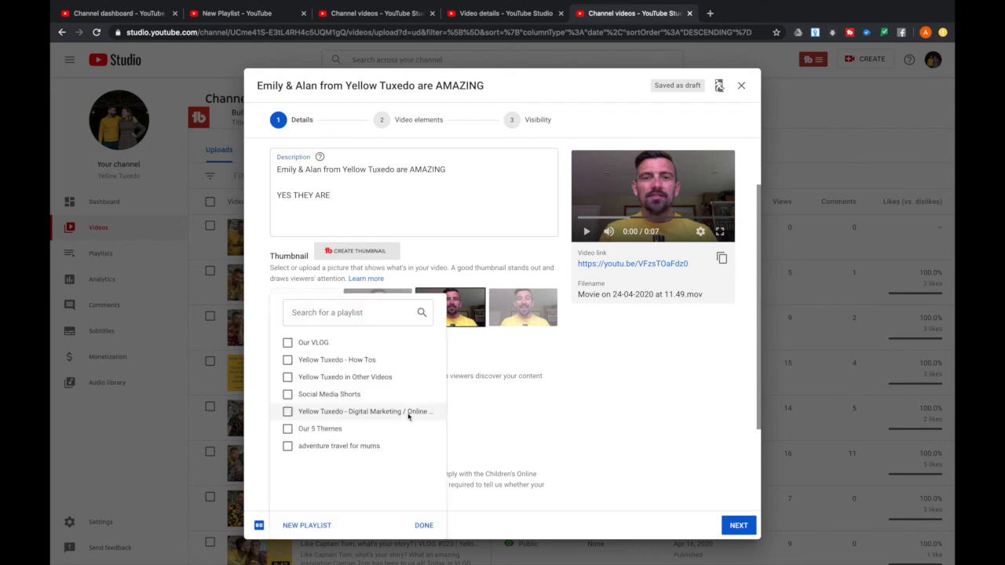
pyautogui.click(307, 526)
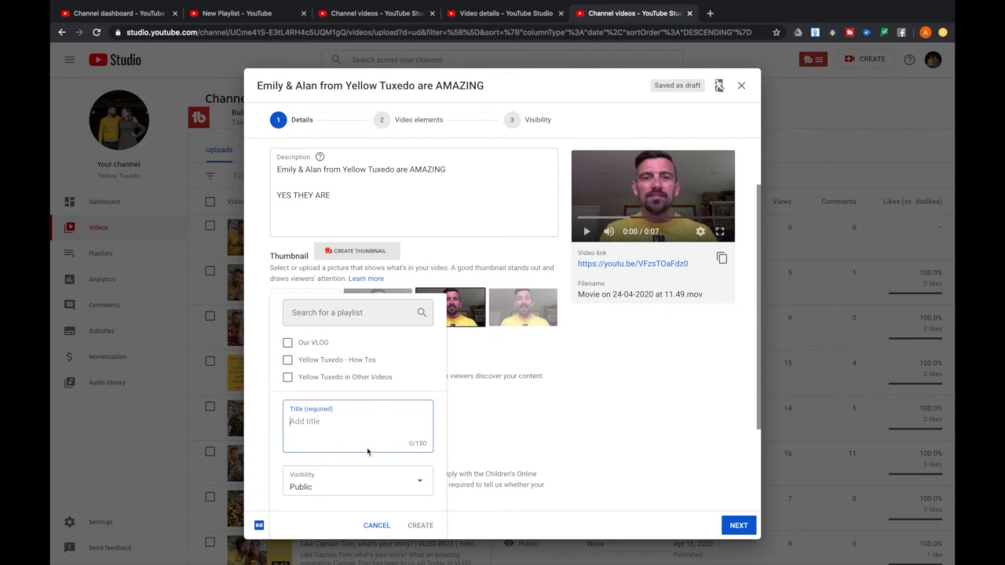
pyautogui.write('Emily & Alan are Amazing')
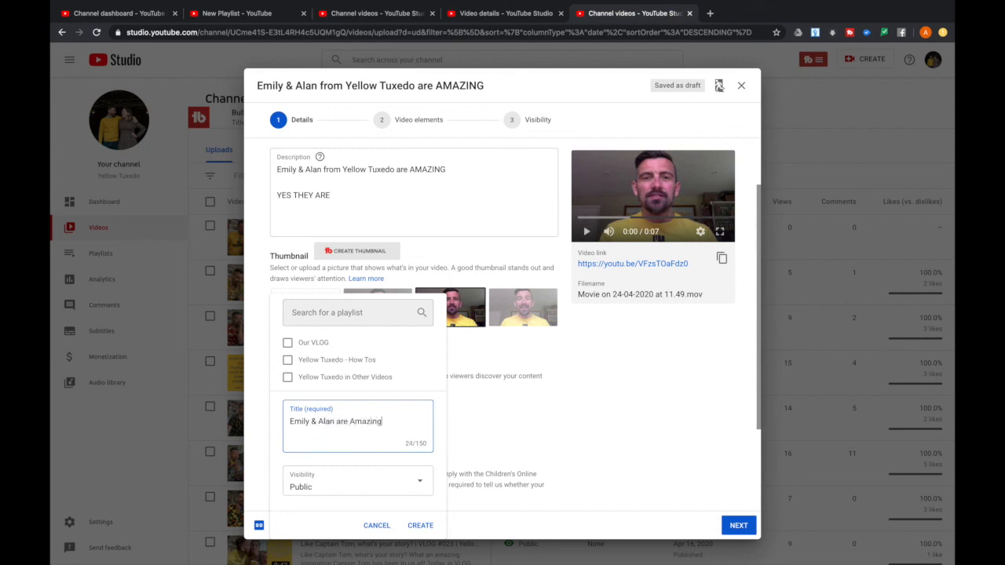
pyautogui.click(421, 527)
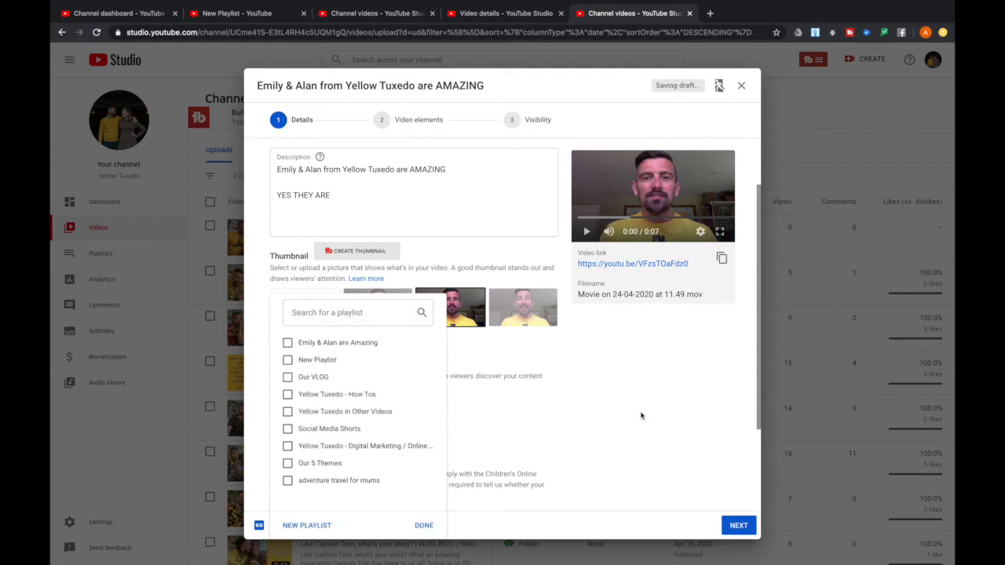